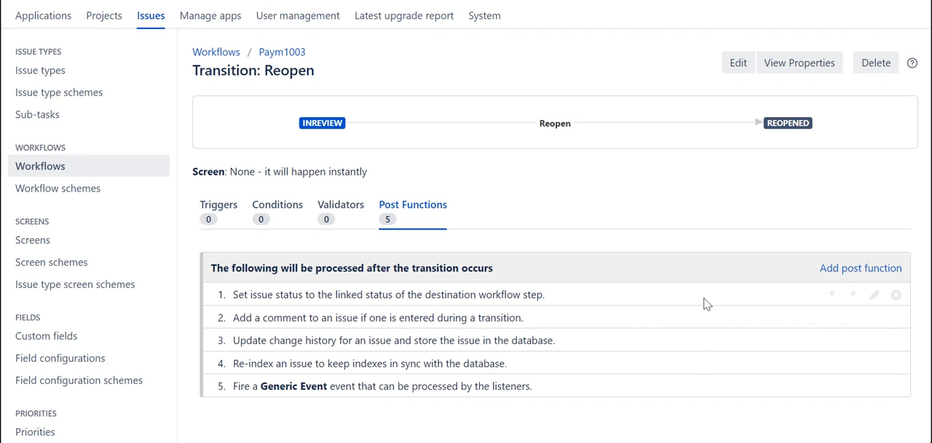
Add the Assign to Current User post function to the Reopen transition from Inreview to Reopened.
{"action": "left_click", "coordinate": [838, 269]}
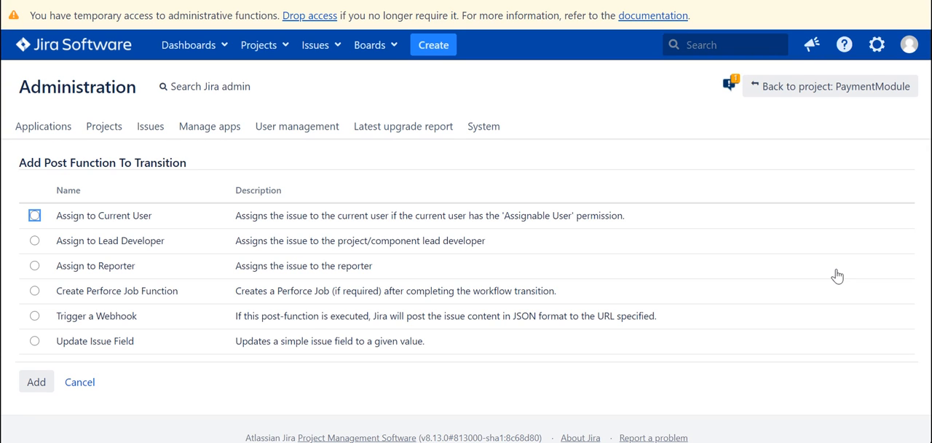
{"action": "scroll", "coordinate": [837, 274], "scroll_direction": "down", "scroll_amount": 1}
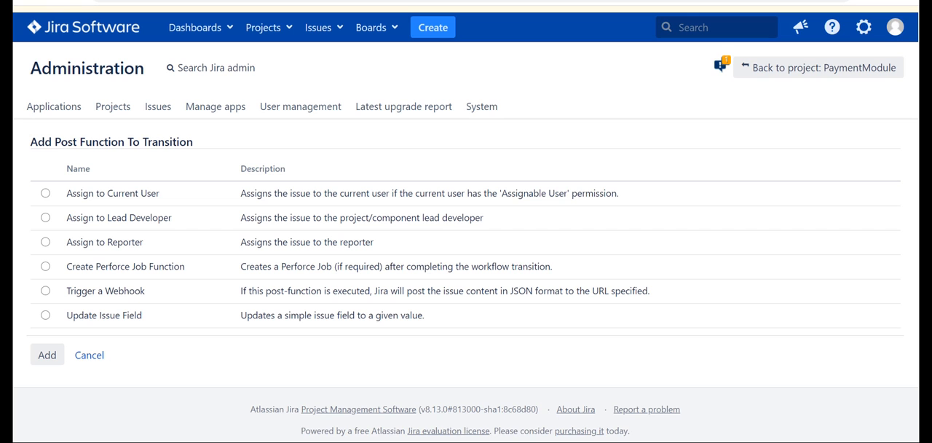
{"action": "left_click", "coordinate": [45, 193]}
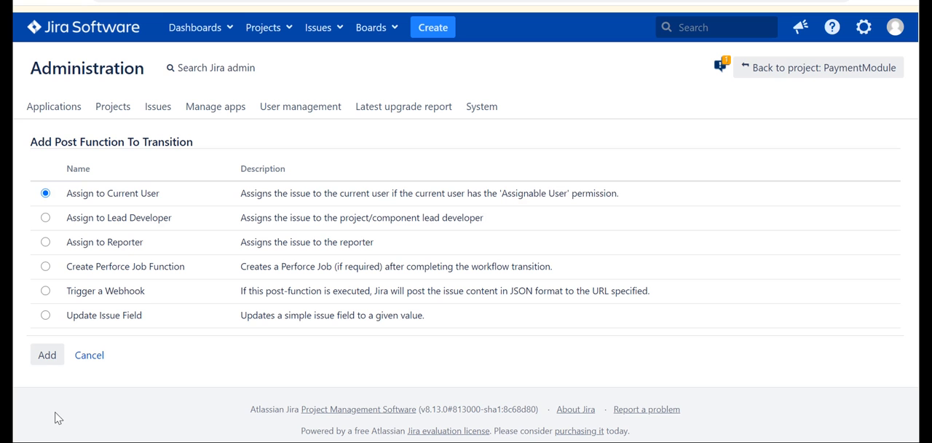
{"action": "left_click", "coordinate": [42, 364]}
{"action": "scroll", "coordinate": [551, 316], "scroll_direction": "down", "scroll_amount": 2}
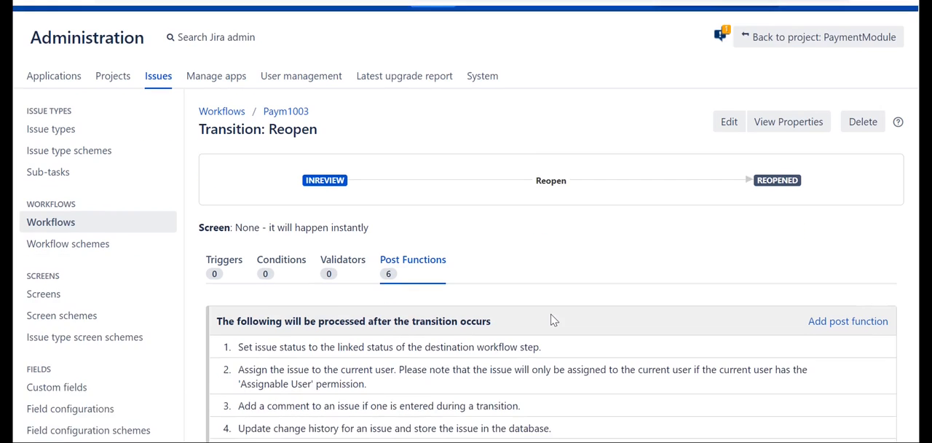
Move the post function that assigns the issue to the current user one place down in the processing order.
{"action": "scroll", "coordinate": [552, 314], "scroll_direction": "down", "scroll_amount": 1}
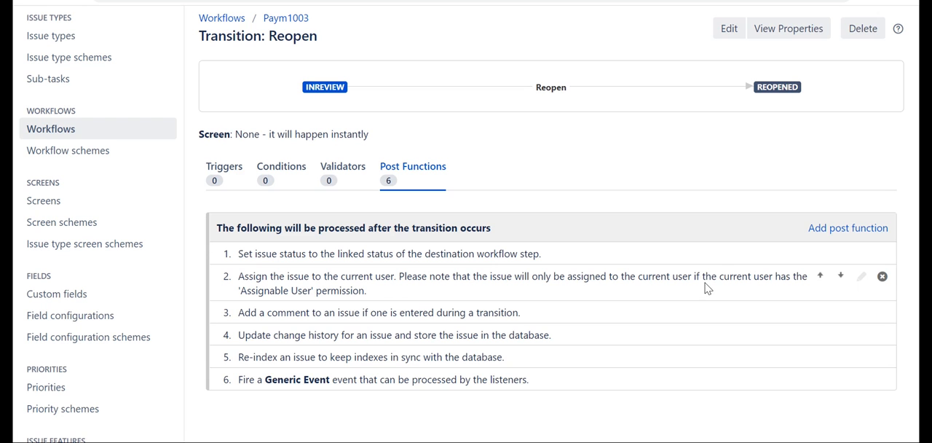
{"action": "left_click_drag", "start_coordinate": [707, 288], "coordinate": [707, 304]}
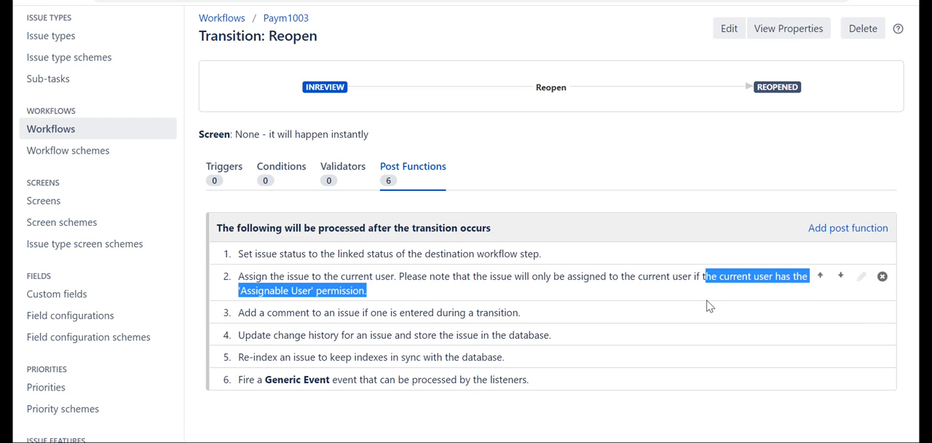
{"action": "left_click", "coordinate": [841, 278]}
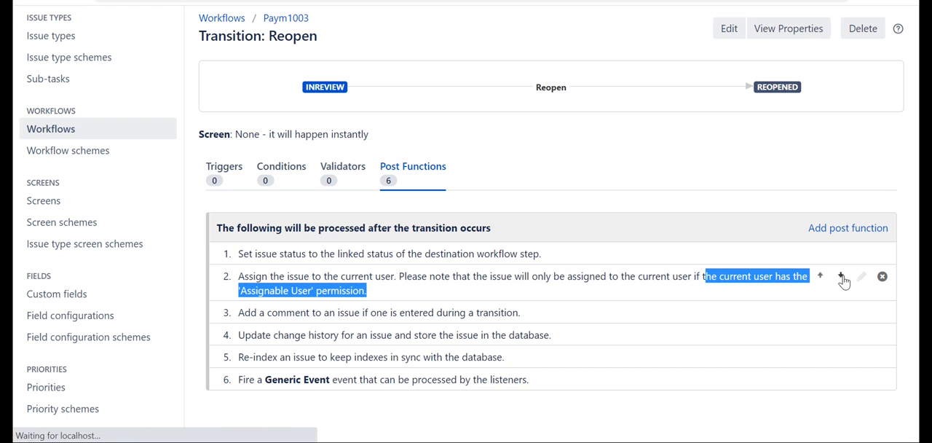
{"action": "scroll", "coordinate": [746, 331], "scroll_direction": "down", "scroll_amount": 3}
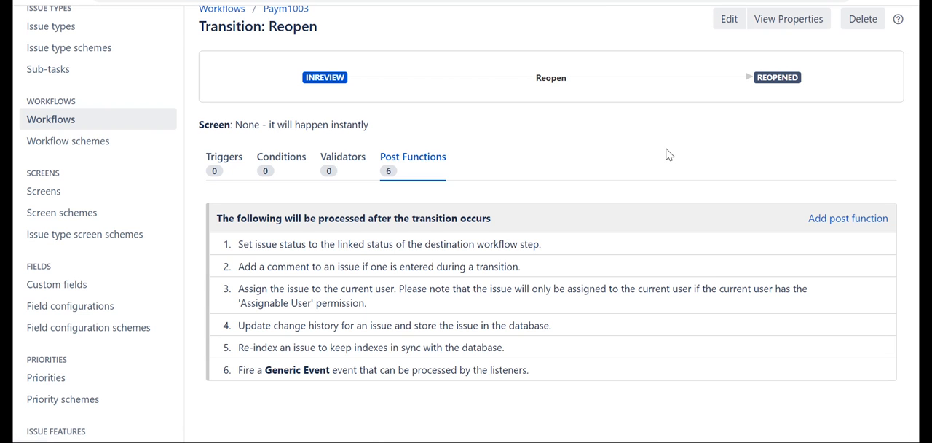
Return to the workflows list, open the inactive Paym1003 workflow for editing and show it as a diagram.
{"action": "scroll", "coordinate": [588, 169], "scroll_direction": "up", "scroll_amount": 1}
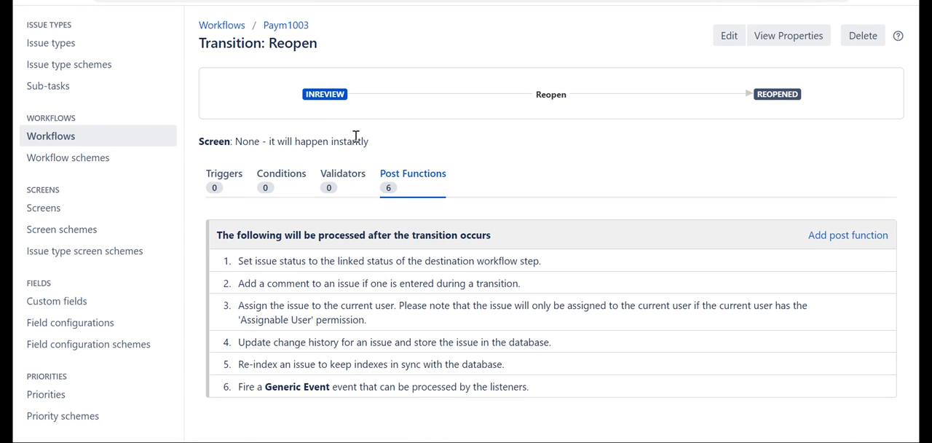
{"action": "left_click", "coordinate": [113, 140]}
{"action": "scroll", "coordinate": [406, 176], "scroll_direction": "down", "scroll_amount": 5}
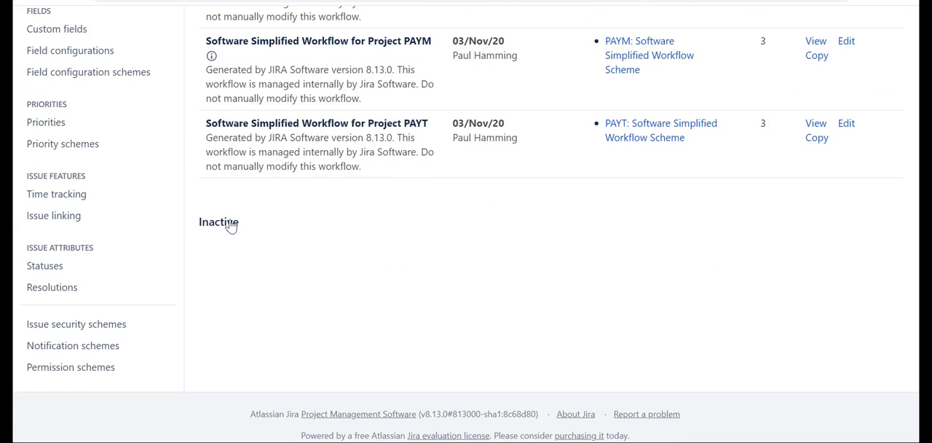
{"action": "left_click", "coordinate": [230, 225]}
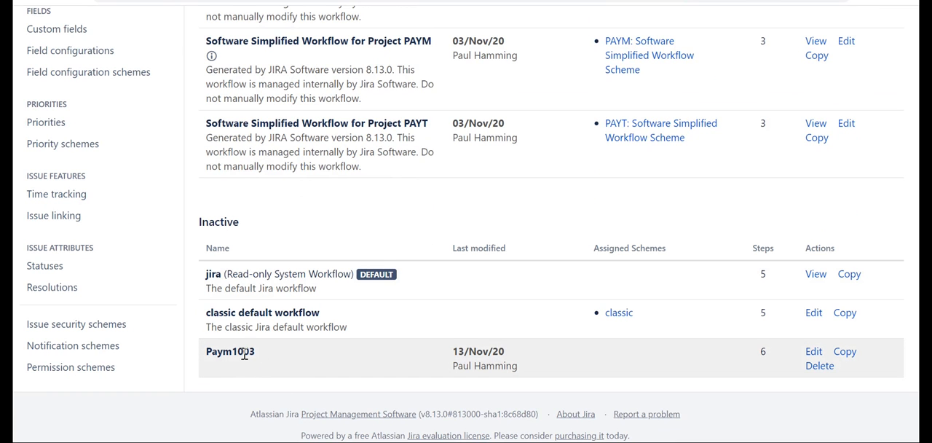
{"action": "left_click", "coordinate": [813, 356]}
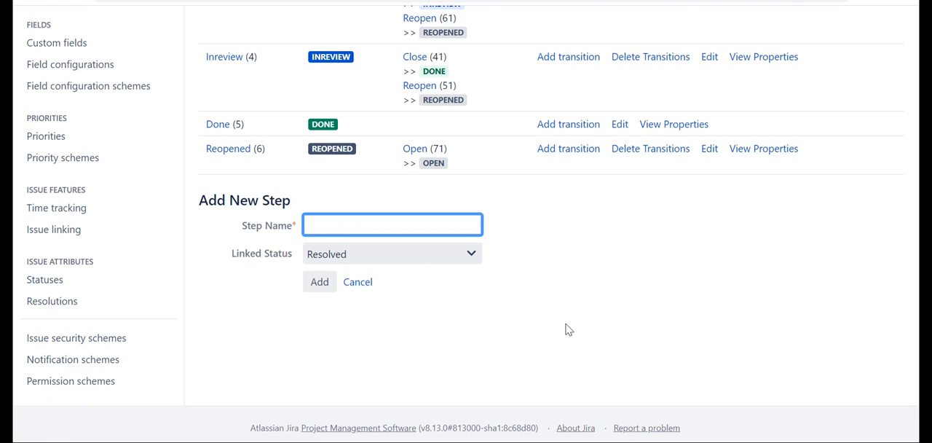
{"action": "scroll", "coordinate": [567, 328], "scroll_direction": "up", "scroll_amount": 2}
{"action": "scroll", "coordinate": [560, 326], "scroll_direction": "up", "scroll_amount": 5}
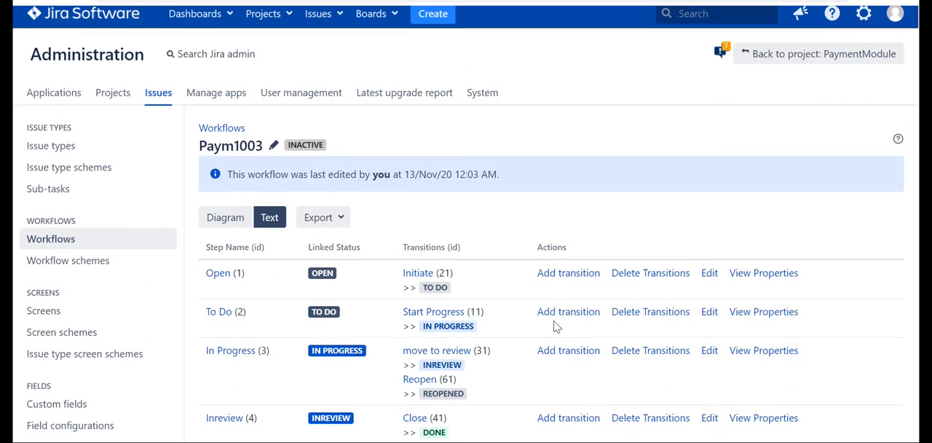
{"action": "left_click", "coordinate": [228, 218]}
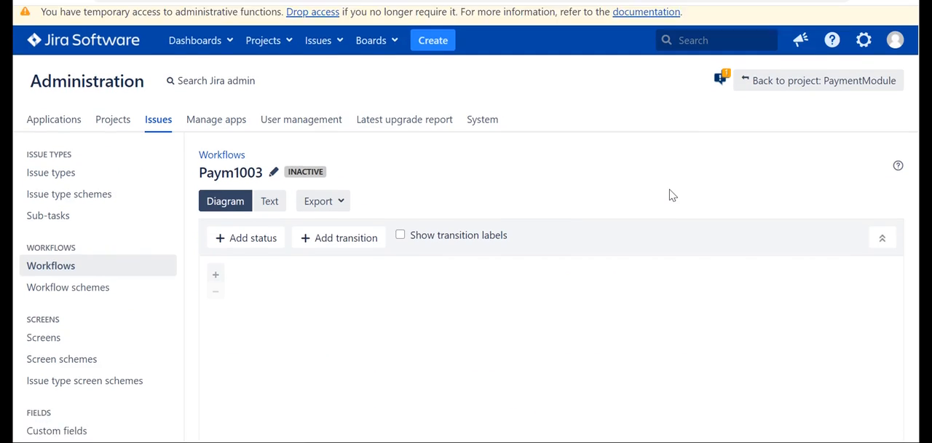
Open the post functions of the Open transition that leads from the Reopened status to the Open status.
{"action": "scroll", "coordinate": [670, 194], "scroll_direction": "down", "scroll_amount": 3}
{"action": "scroll", "coordinate": [670, 194], "scroll_direction": "down", "scroll_amount": 1}
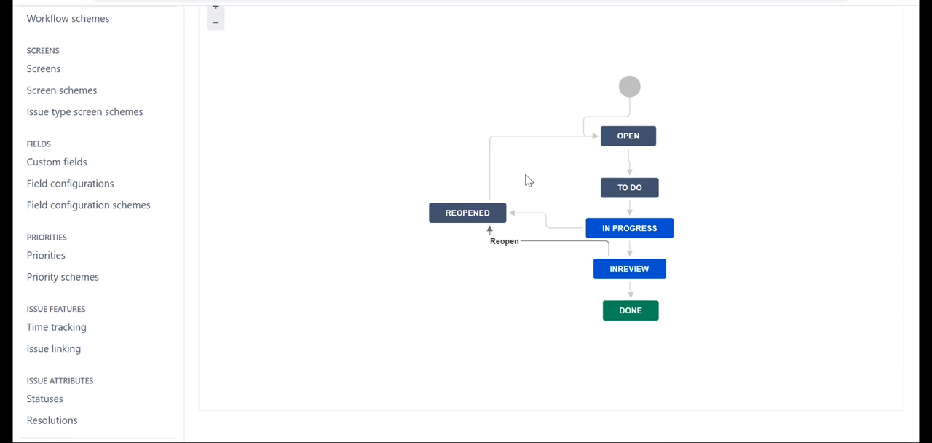
{"action": "left_click", "coordinate": [564, 142]}
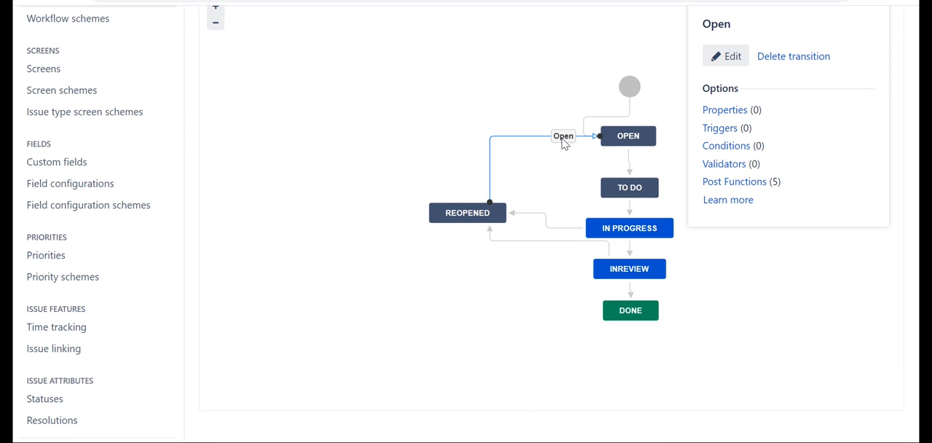
{"action": "left_click", "coordinate": [750, 188]}
{"action": "scroll", "coordinate": [609, 258], "scroll_direction": "down", "scroll_amount": 2}
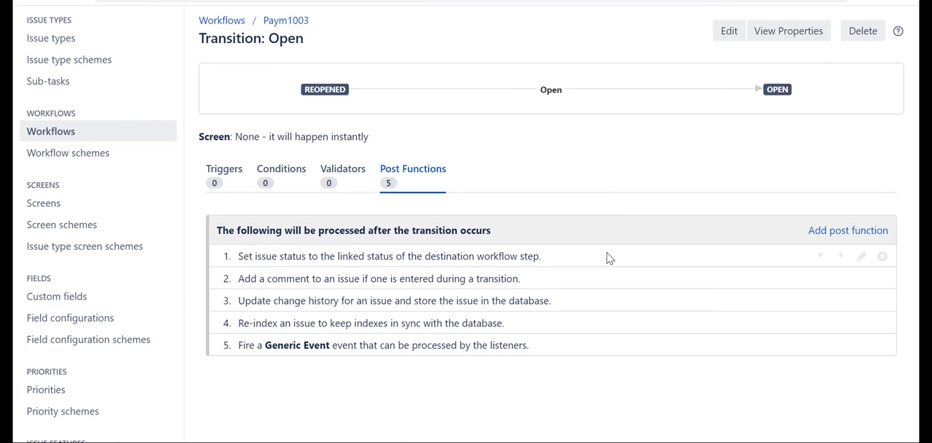
Add the Assign to Lead Developer post function to the Open transition.
{"action": "left_click", "coordinate": [837, 231]}
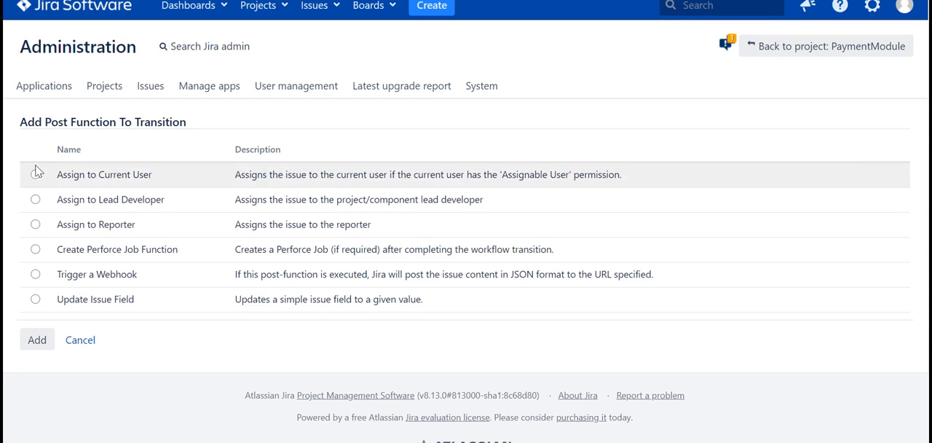
{"action": "left_click", "coordinate": [36, 200]}
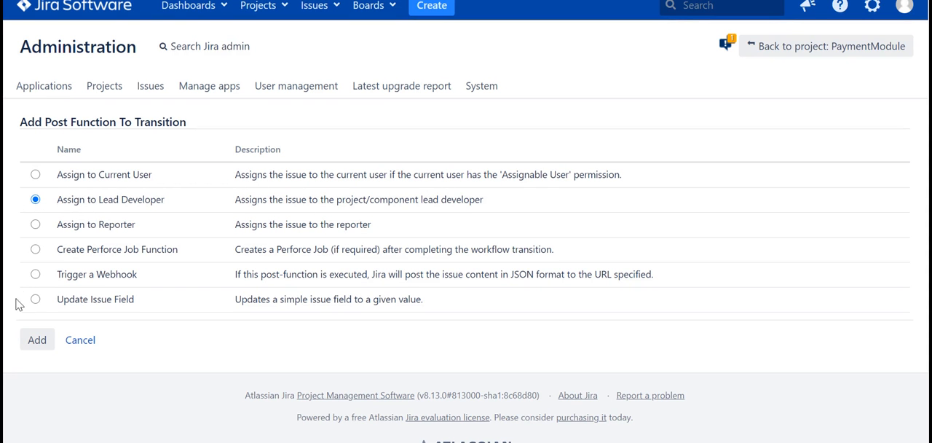
{"action": "left_click", "coordinate": [37, 340]}
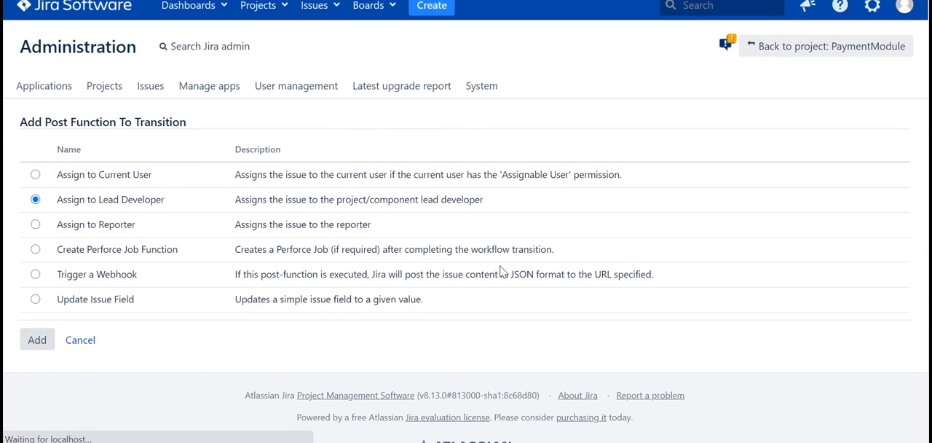
{"action": "scroll", "coordinate": [546, 307], "scroll_direction": "down", "scroll_amount": 1}
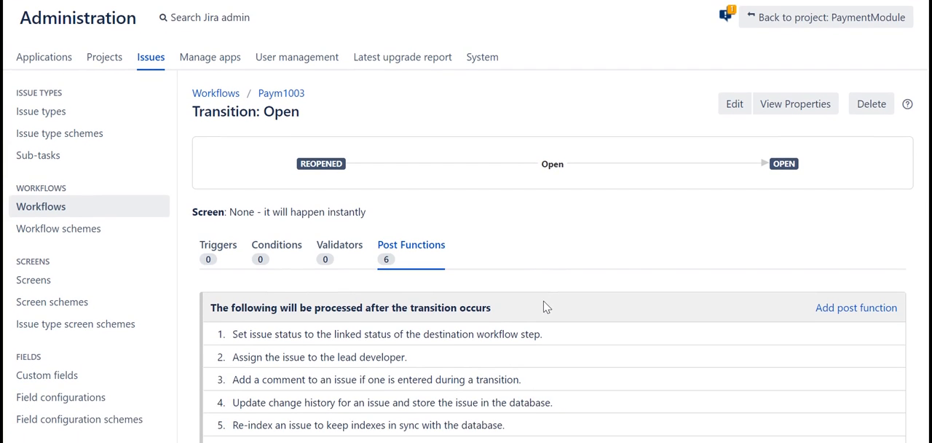
{"action": "scroll", "coordinate": [546, 308], "scroll_direction": "down", "scroll_amount": 1}
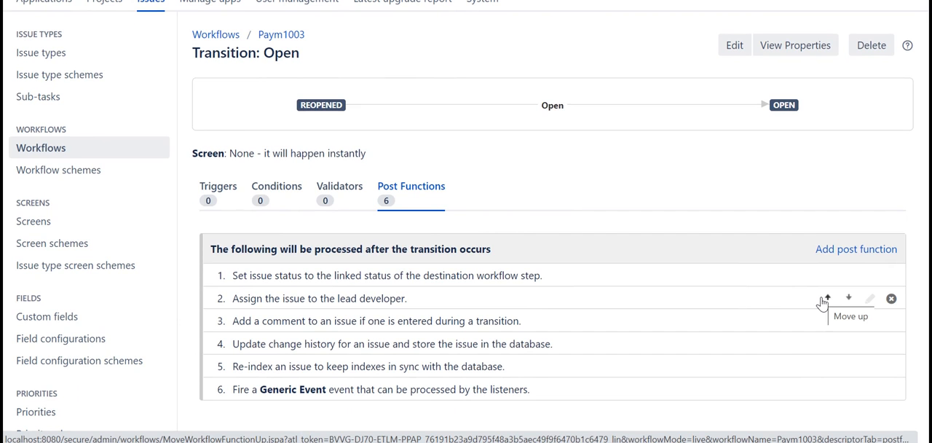
{"action": "scroll", "coordinate": [823, 302], "scroll_direction": "up", "scroll_amount": 2}
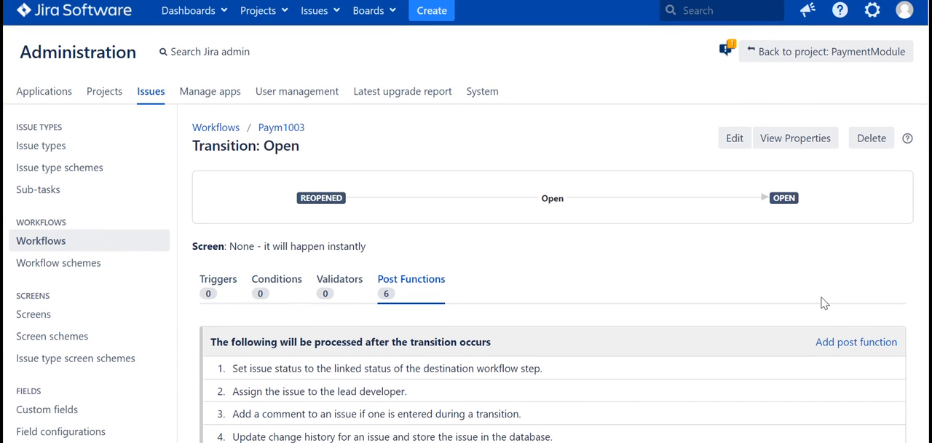
{"action": "scroll", "coordinate": [823, 302], "scroll_direction": "down", "scroll_amount": 1}
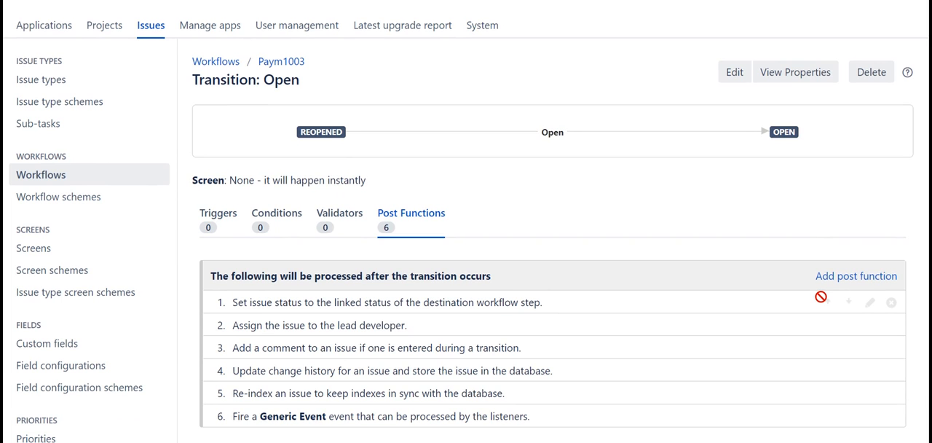
Go back to the workflows list and examine the active workflows and the expanded inactive workflows.
{"action": "left_click", "coordinate": [107, 181]}
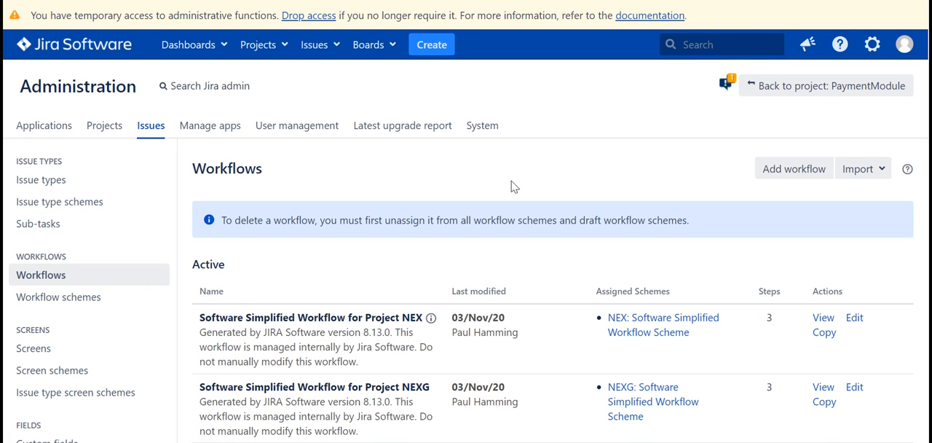
{"action": "scroll", "coordinate": [512, 187], "scroll_direction": "down", "scroll_amount": 3}
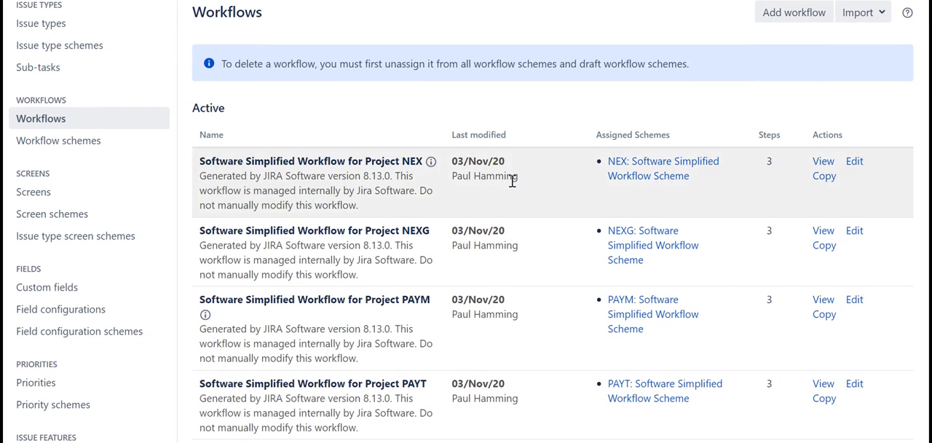
{"action": "scroll", "coordinate": [512, 182], "scroll_direction": "down", "scroll_amount": 3}
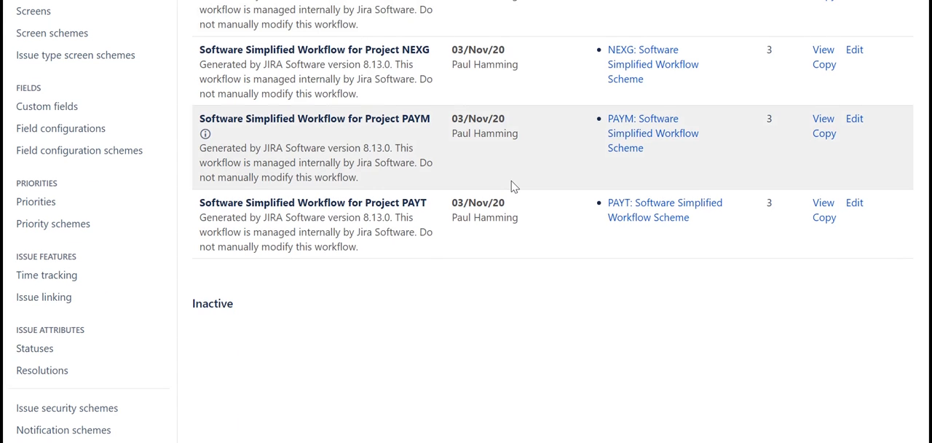
{"action": "scroll", "coordinate": [512, 187], "scroll_direction": "up", "scroll_amount": 2}
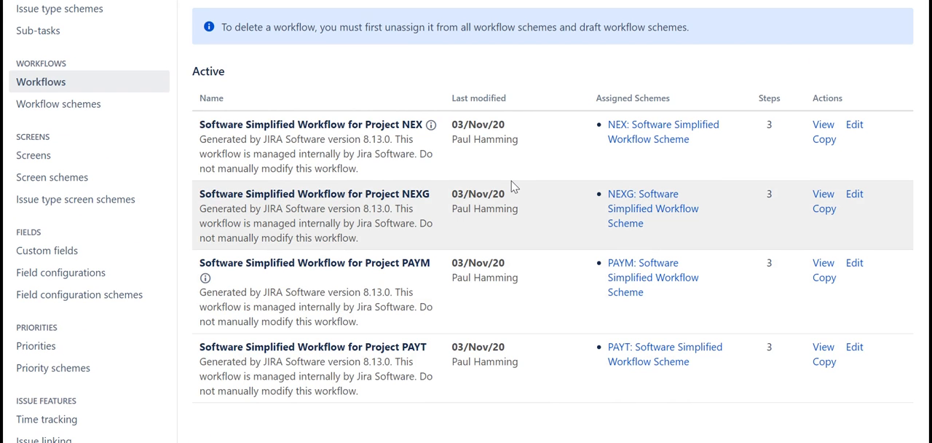
{"action": "scroll", "coordinate": [511, 187], "scroll_direction": "down", "scroll_amount": 3}
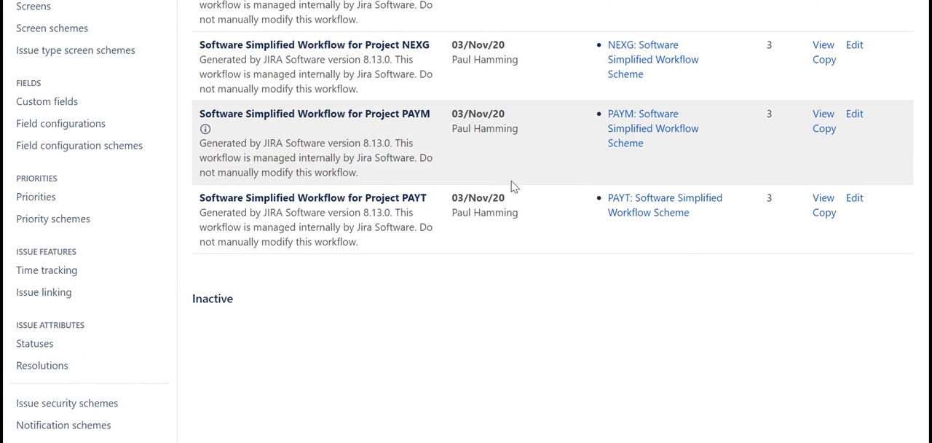
{"action": "left_click", "coordinate": [205, 309]}
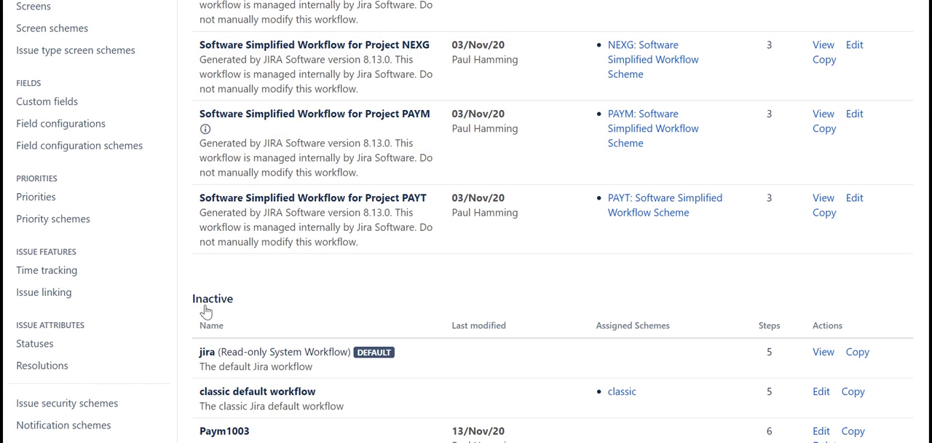
{"action": "scroll", "coordinate": [333, 316], "scroll_direction": "down", "scroll_amount": 3}
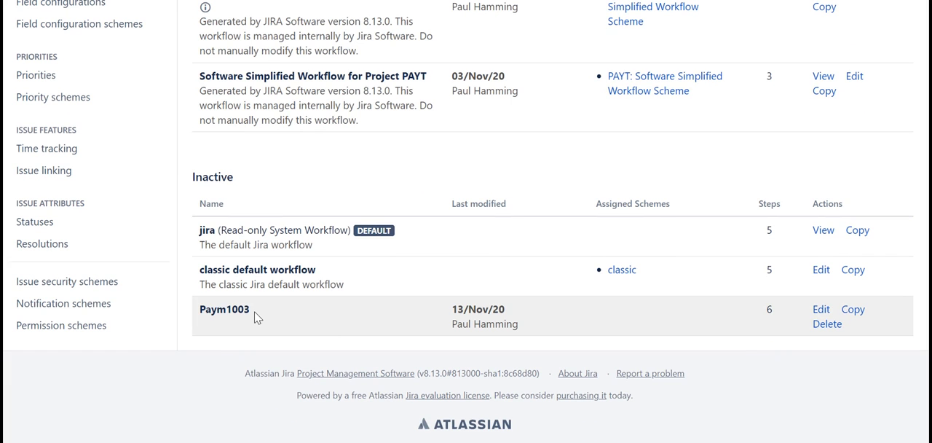
{"action": "scroll", "coordinate": [255, 317], "scroll_direction": "up", "scroll_amount": 4}
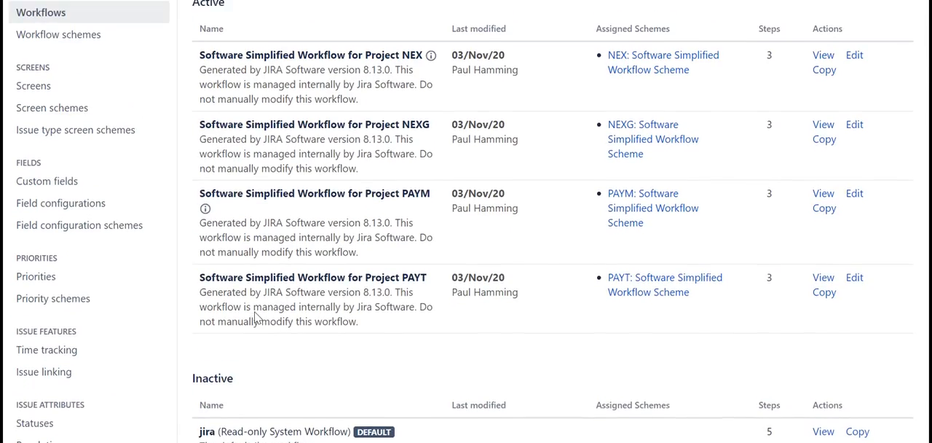
{"action": "scroll", "coordinate": [255, 317], "scroll_direction": "up", "scroll_amount": 1}
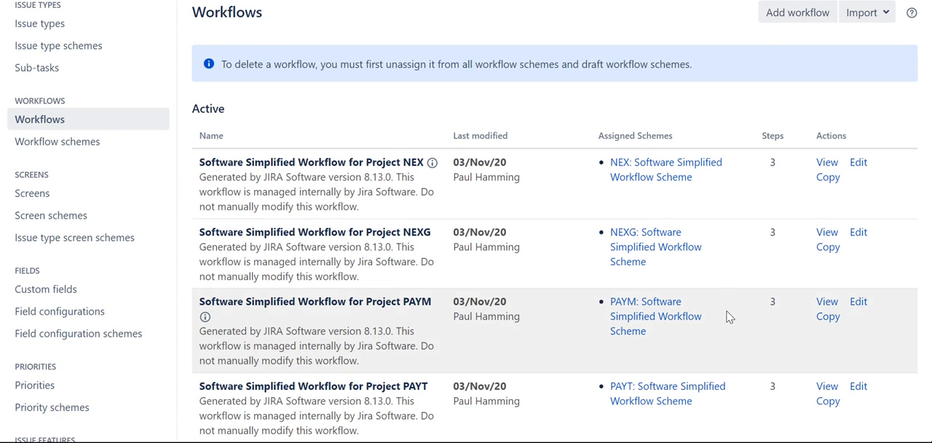
{"action": "scroll", "coordinate": [760, 133], "scroll_direction": "up", "scroll_amount": 1}
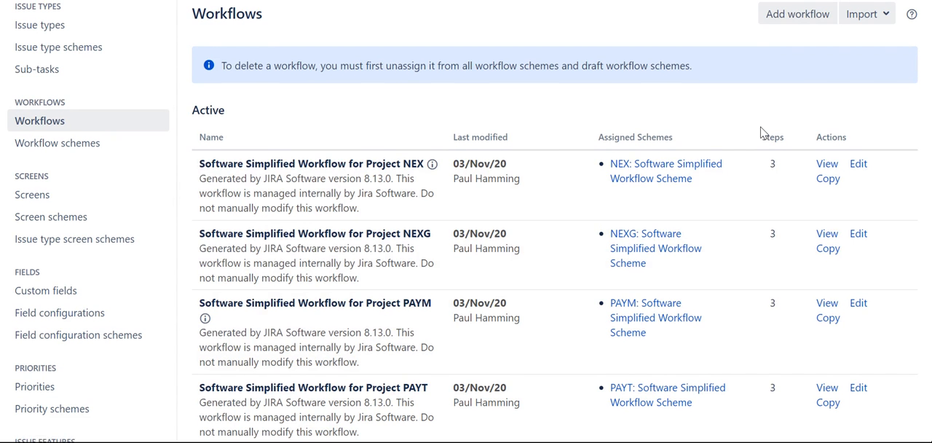
{"action": "scroll", "coordinate": [760, 133], "scroll_direction": "up", "scroll_amount": 4}
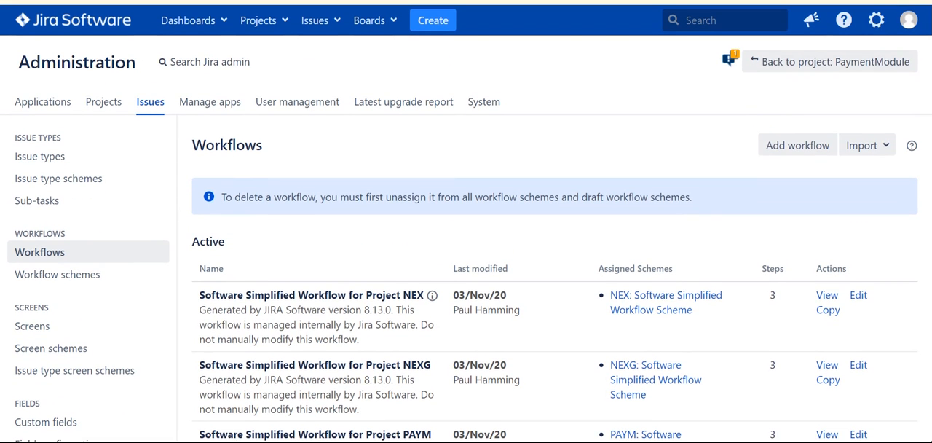
Open the PaymentModule project (key PAYM) from project administration and go to the workflows page of its settings.
{"action": "left_click", "coordinate": [876, 19]}
{"action": "left_click", "coordinate": [840, 102]}
{"action": "scroll", "coordinate": [640, 207], "scroll_direction": "down", "scroll_amount": 1}
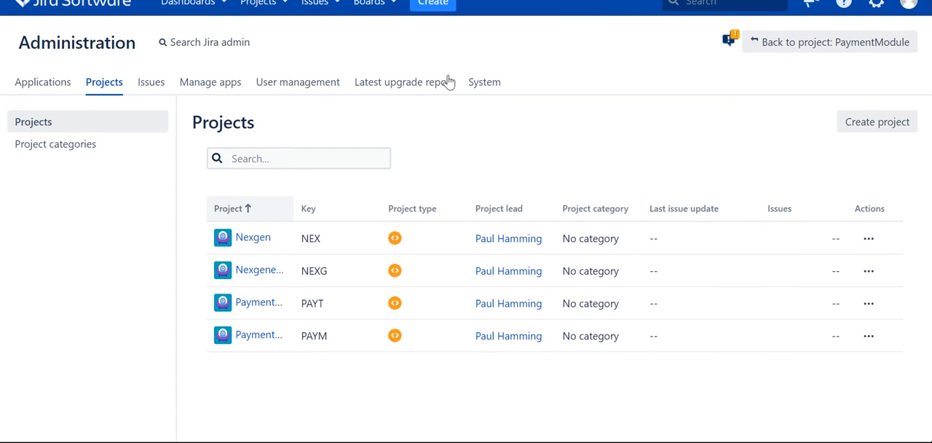
{"action": "left_click", "coordinate": [249, 343]}
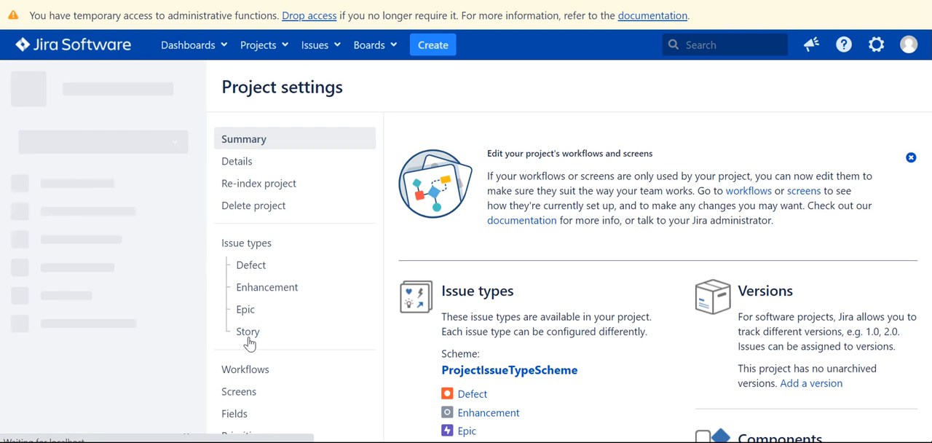
{"action": "scroll", "coordinate": [508, 254], "scroll_direction": "down", "scroll_amount": 3}
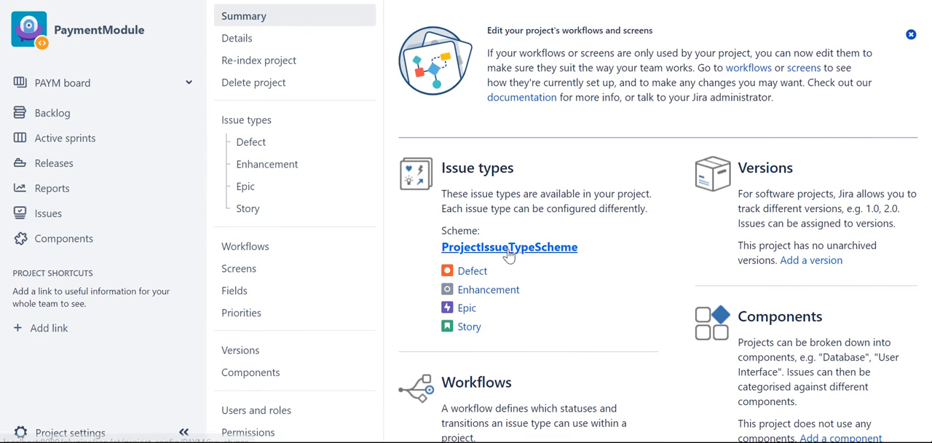
{"action": "left_click", "coordinate": [280, 248]}
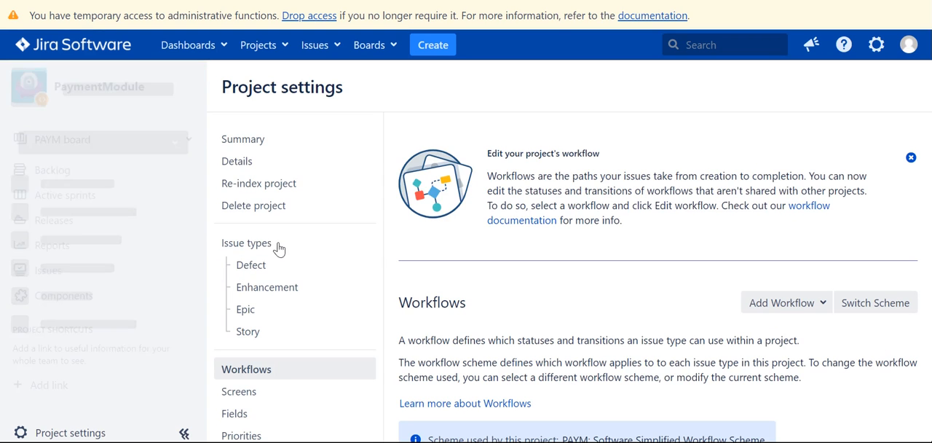
{"action": "scroll", "coordinate": [504, 268], "scroll_direction": "down", "scroll_amount": 2}
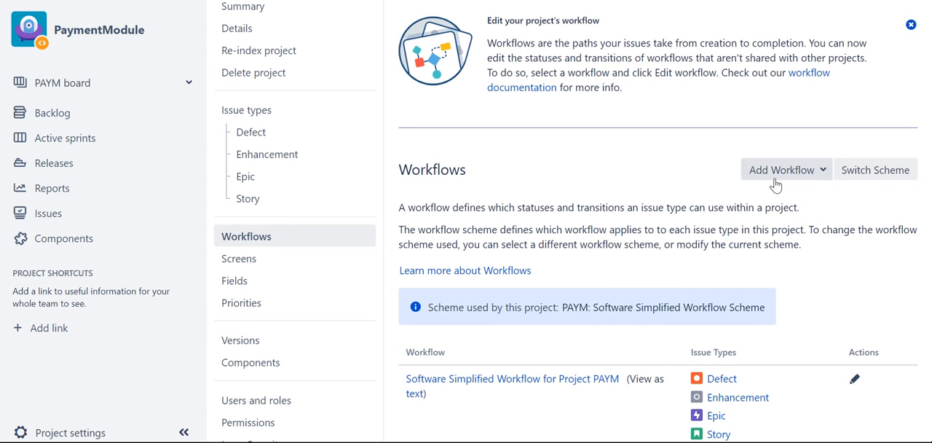
Add the existing workflow Paym1003 to the project and assign all issue types to it: Defect, Enhancement, Epic and Story.
{"action": "left_click", "coordinate": [776, 182]}
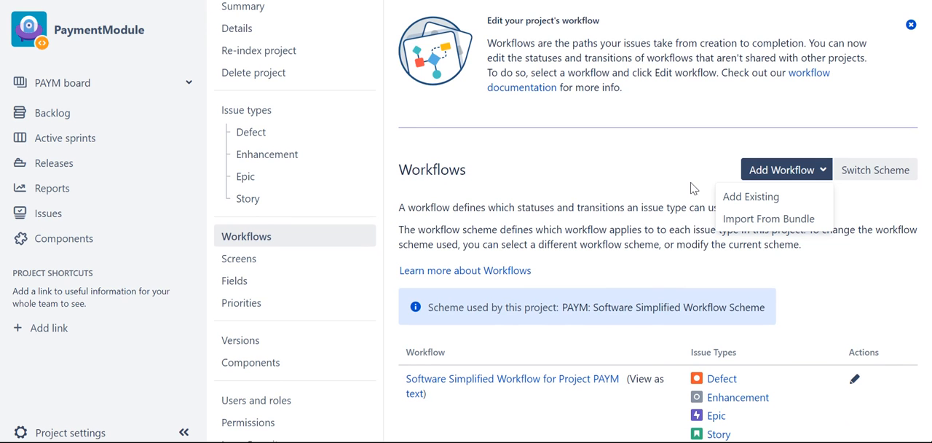
{"action": "left_click", "coordinate": [731, 195]}
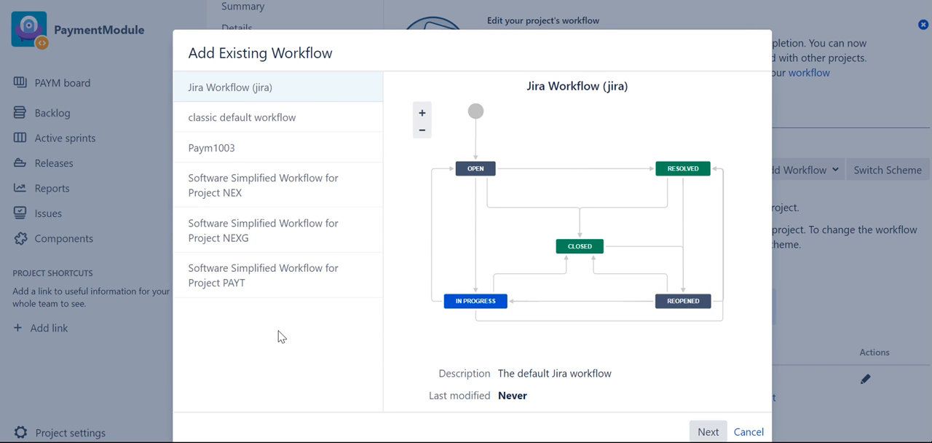
{"action": "left_click", "coordinate": [270, 157]}
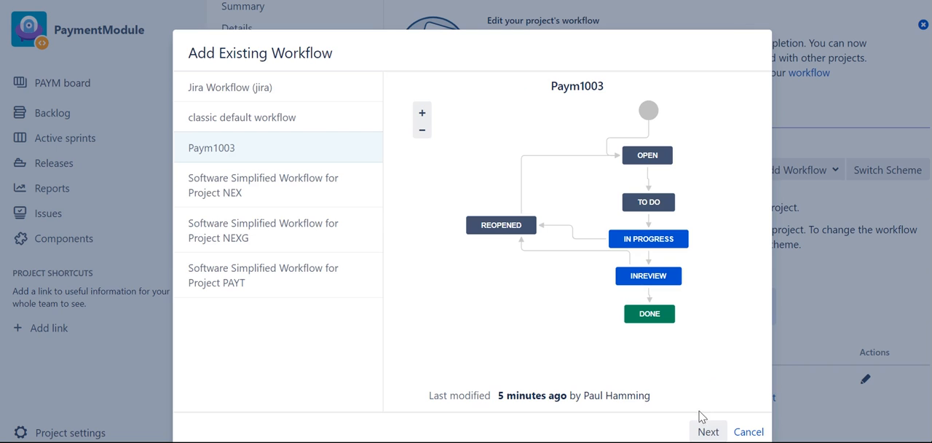
{"action": "left_click", "coordinate": [705, 433]}
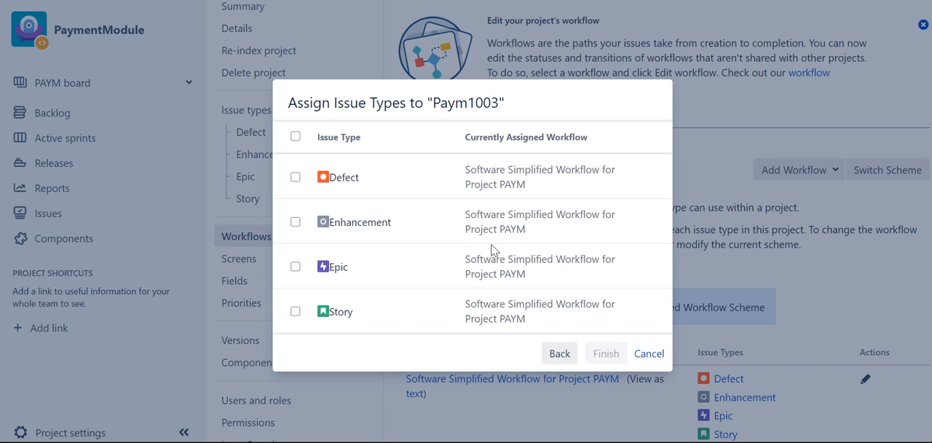
{"action": "left_click", "coordinate": [295, 138]}
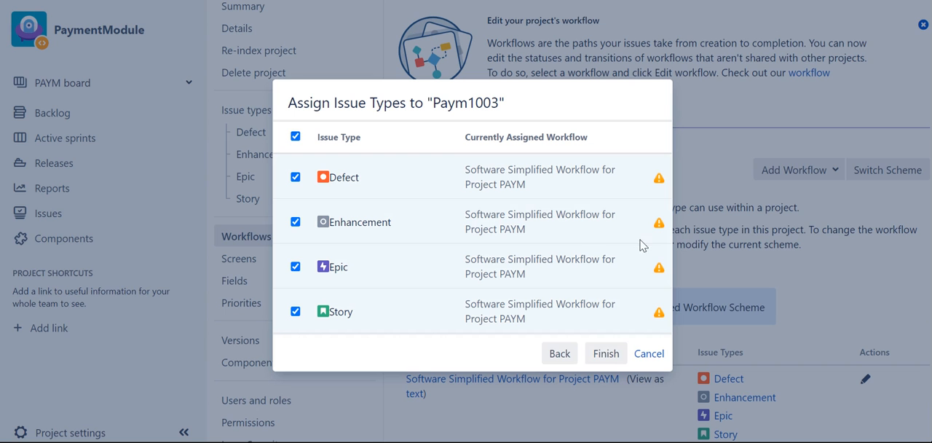
{"action": "left_click", "coordinate": [606, 355]}
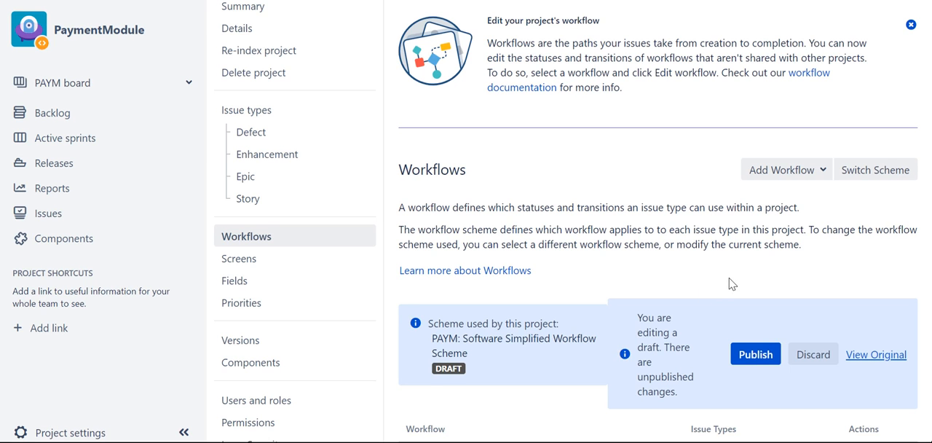
Publish the project's draft workflow scheme by completing the association, and check the workflow and issue types listed for the project.
{"action": "scroll", "coordinate": [731, 284], "scroll_direction": "down", "scroll_amount": 2}
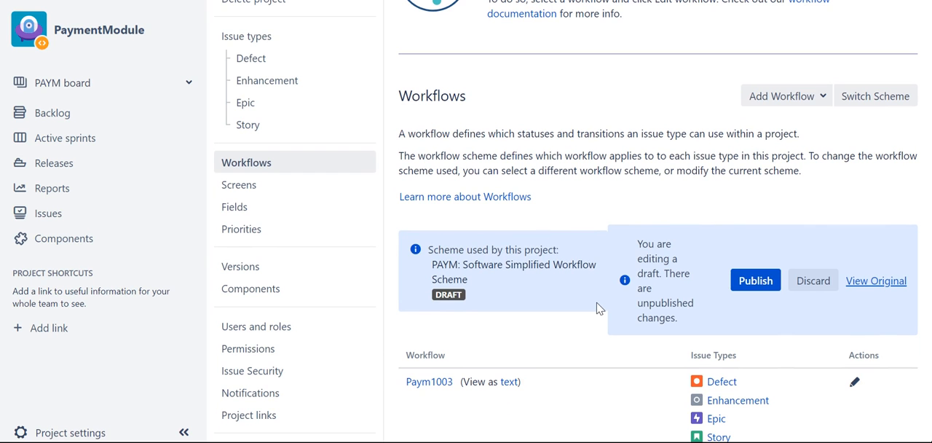
{"action": "left_click", "coordinate": [743, 286]}
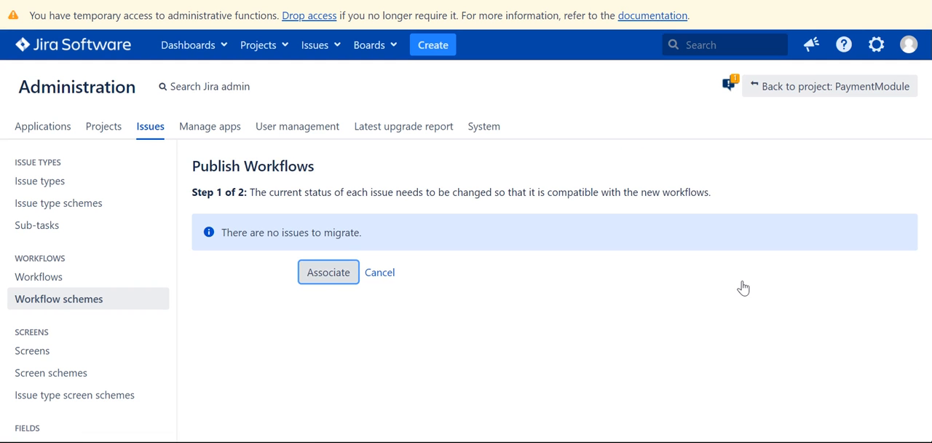
{"action": "left_click", "coordinate": [304, 270]}
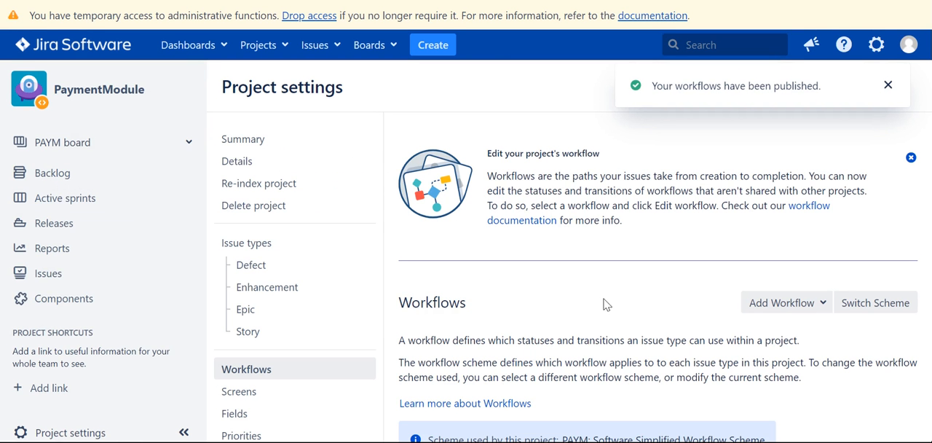
{"action": "scroll", "coordinate": [603, 321], "scroll_direction": "down", "scroll_amount": 1}
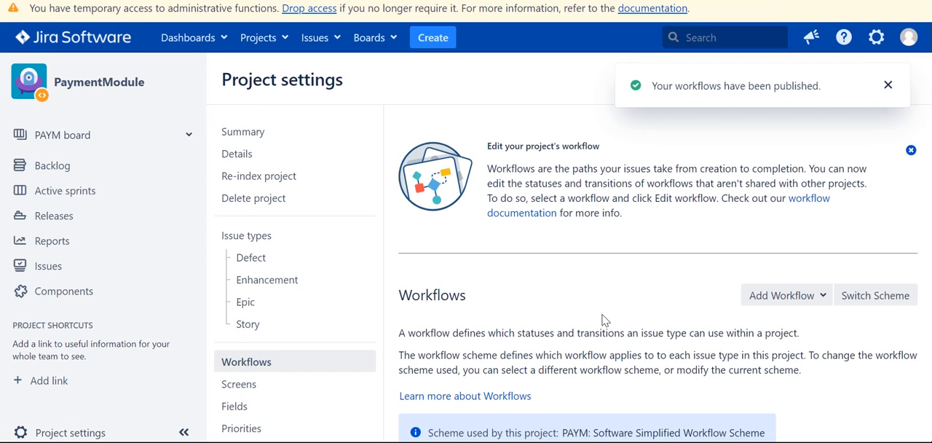
{"action": "scroll", "coordinate": [603, 321], "scroll_direction": "down", "scroll_amount": 3}
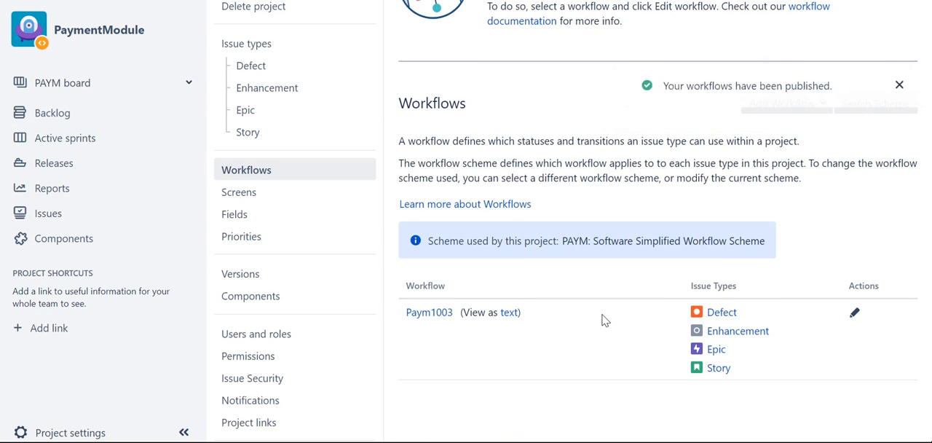
{"action": "scroll", "coordinate": [603, 320], "scroll_direction": "up", "scroll_amount": 2}
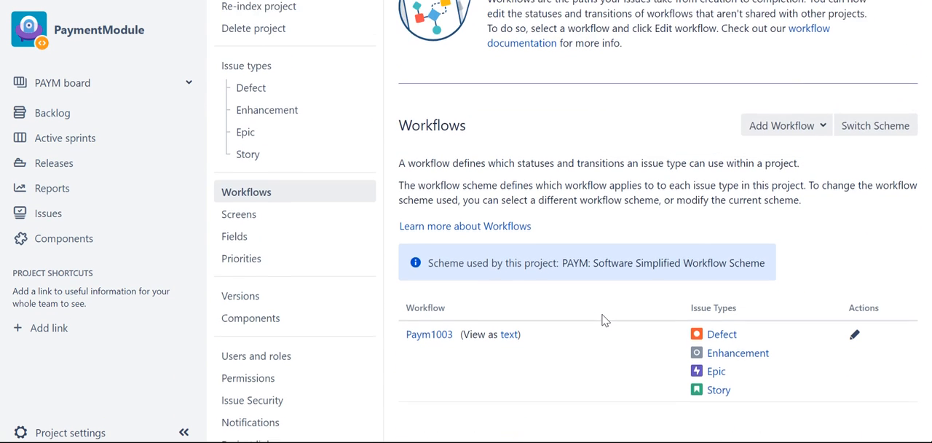
{"action": "scroll", "coordinate": [831, 334], "scroll_direction": "down", "scroll_amount": 1}
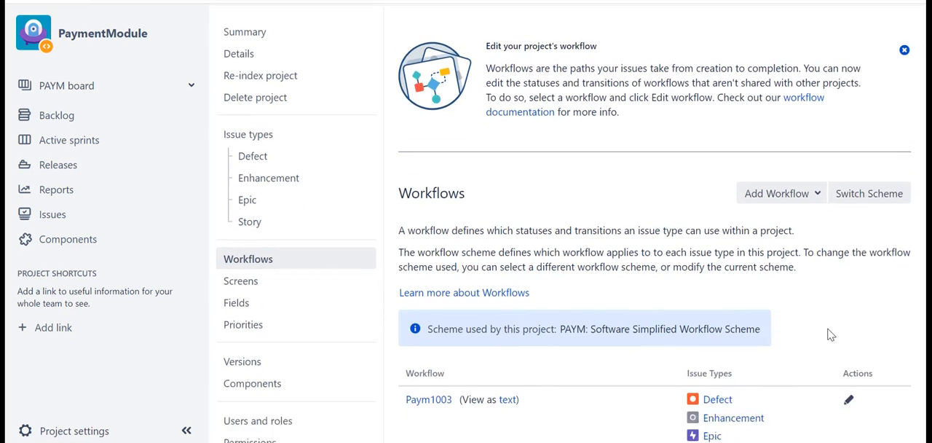
Open the project's Paym1003 workflow for editing, look over its steps, and return to the workflows list to check the active workflows.
{"action": "left_click", "coordinate": [849, 372]}
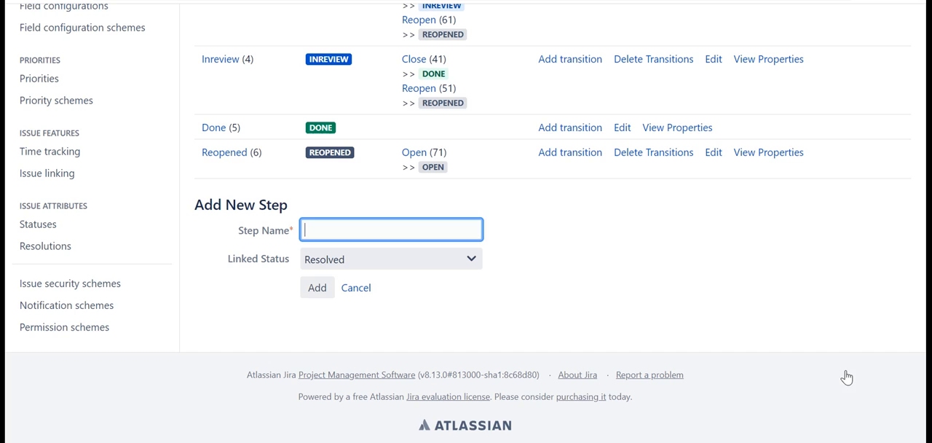
{"action": "scroll", "coordinate": [714, 316], "scroll_direction": "up", "scroll_amount": 4}
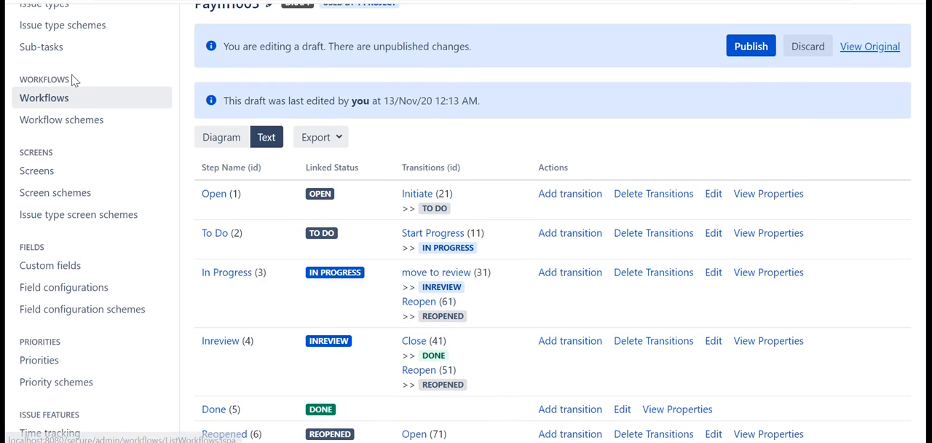
{"action": "left_click", "coordinate": [78, 103]}
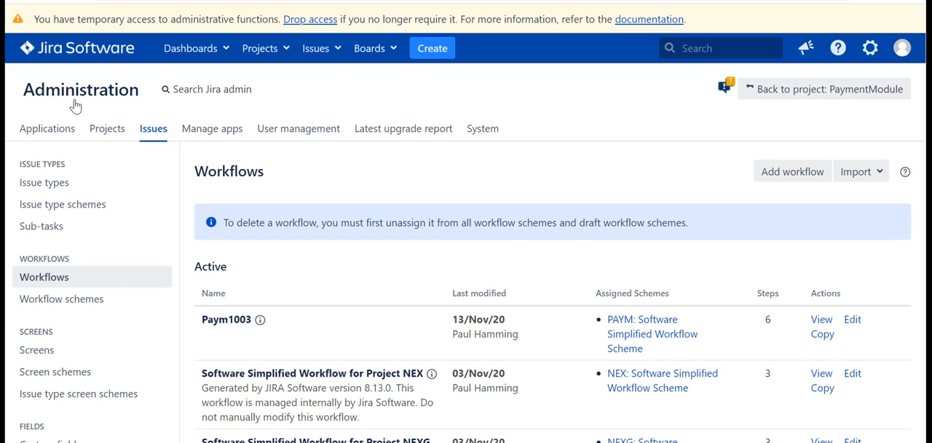
{"action": "scroll", "coordinate": [402, 259], "scroll_direction": "down", "scroll_amount": 1}
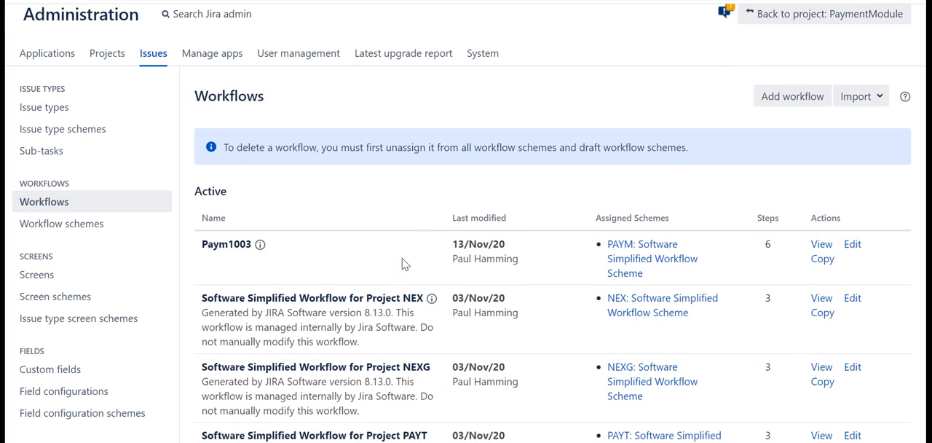